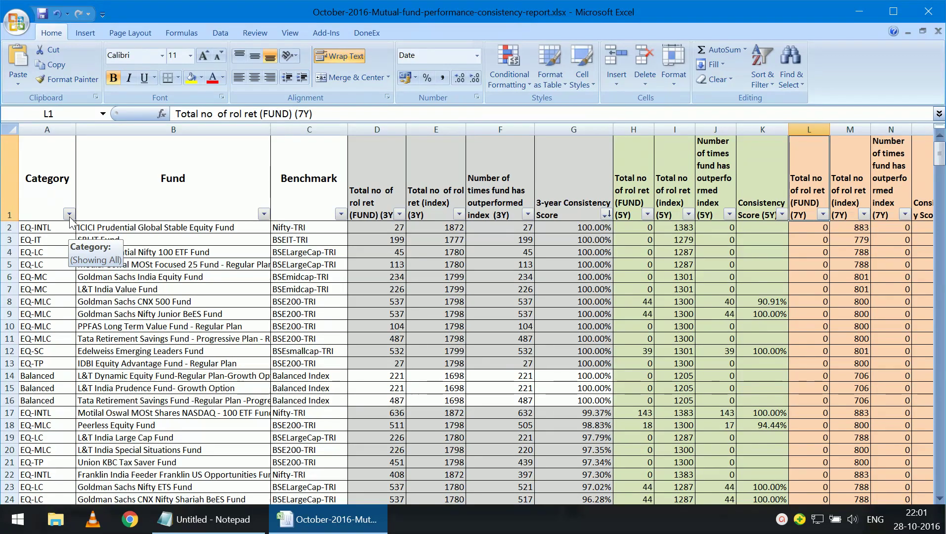
Filter the Category column to show only the EQ-LC funds
{"action": "left_click", "coordinate": [69, 215]}
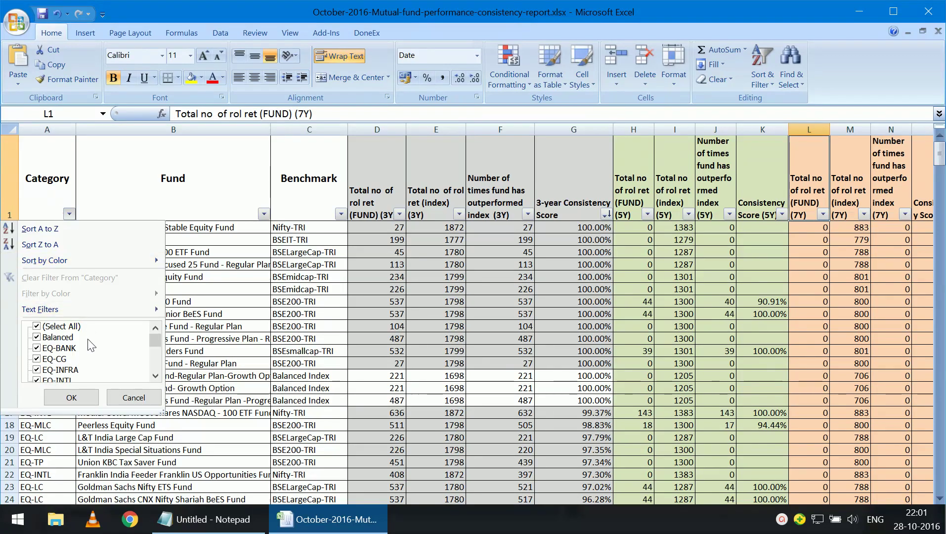
{"action": "left_click", "coordinate": [37, 327]}
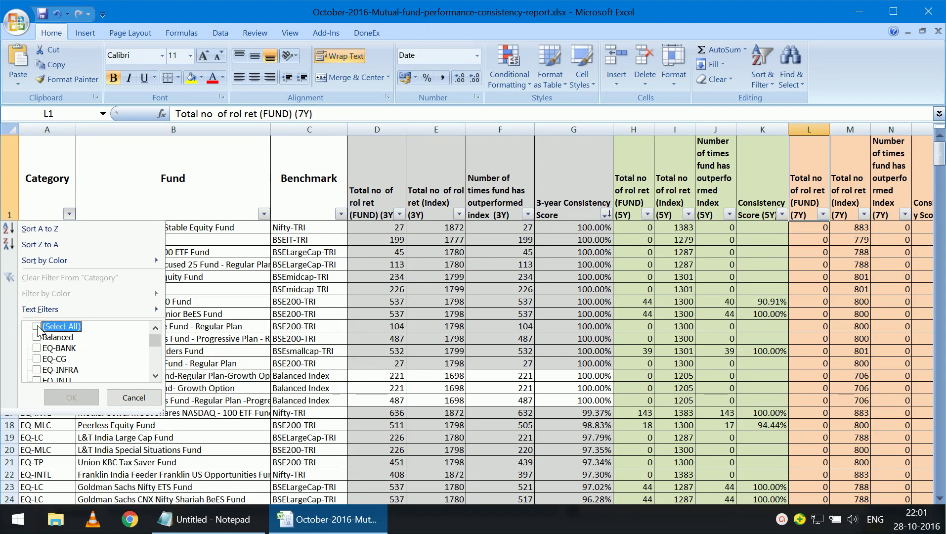
{"action": "left_click_drag", "start_coordinate": [158, 337], "coordinate": [157, 349]}
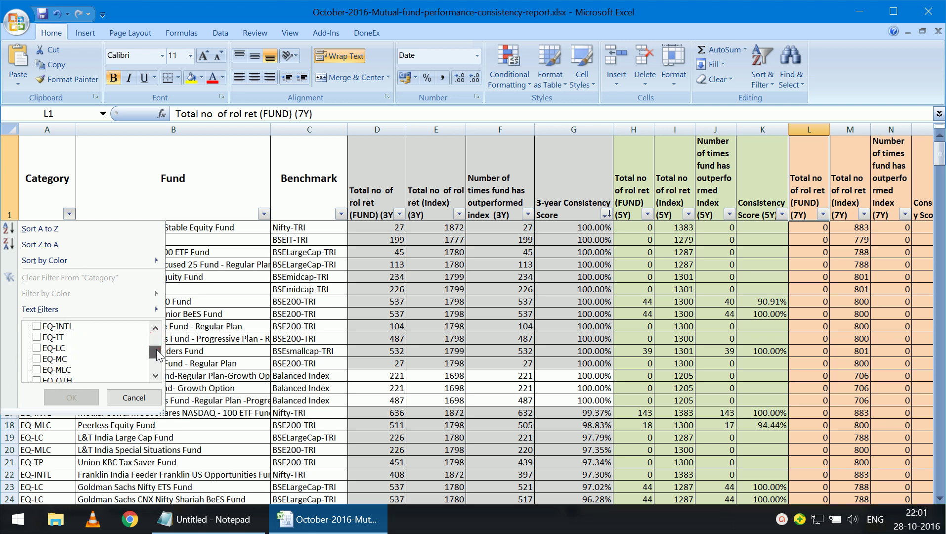
{"action": "left_click", "coordinate": [54, 348]}
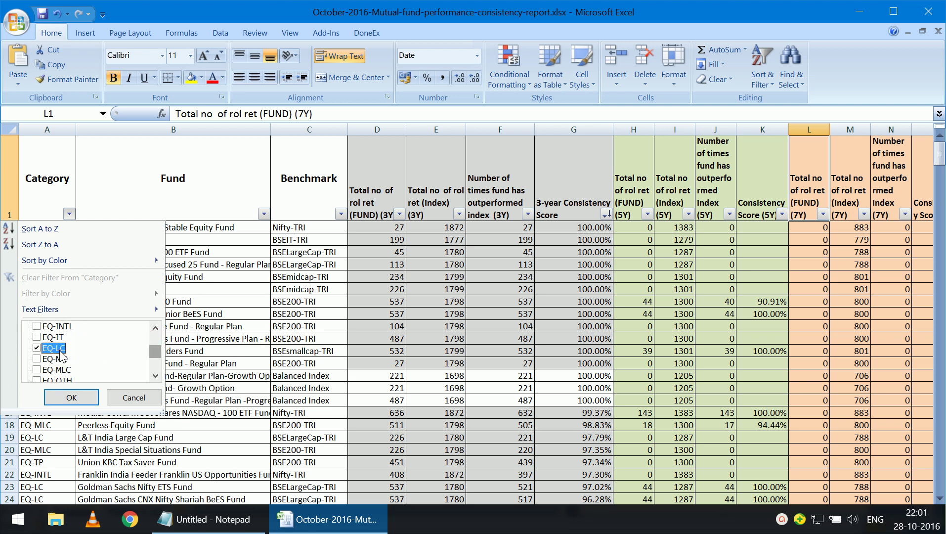
{"action": "left_click", "coordinate": [71, 398]}
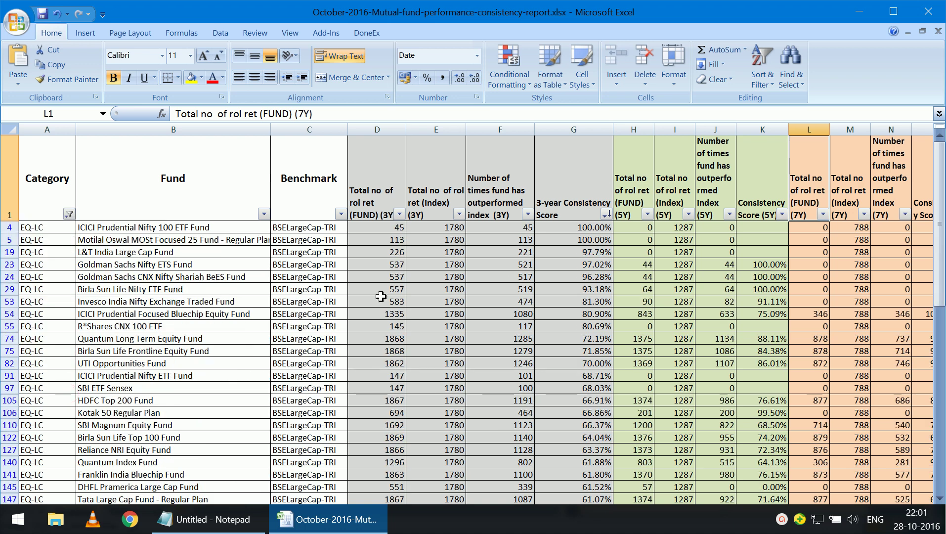
{"action": "scroll", "coordinate": [253, 297], "scroll_direction": "down", "scroll_amount": 4}
{"action": "scroll", "coordinate": [252, 335], "scroll_direction": "up", "scroll_amount": 4}
Clear the Category filter so every category shows again
{"action": "left_click", "coordinate": [69, 214]}
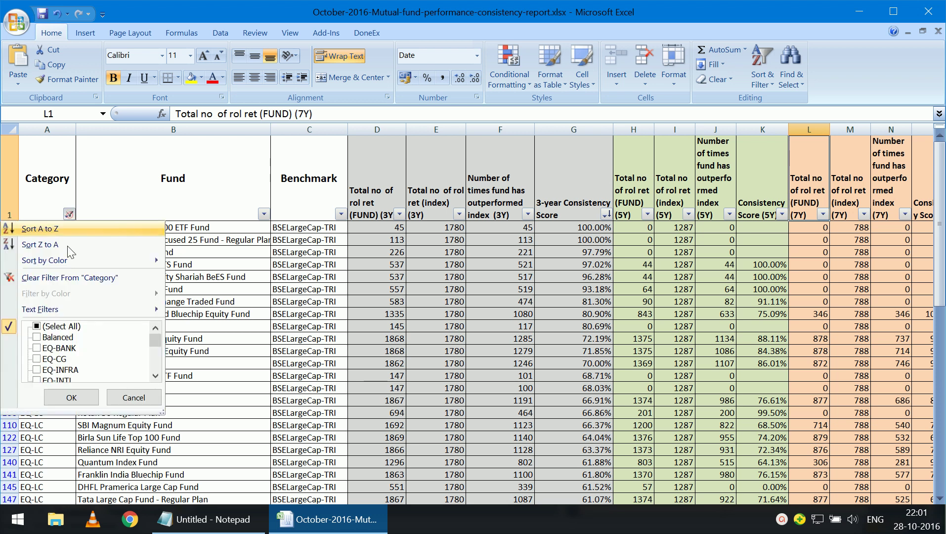
{"action": "left_click", "coordinate": [62, 327]}
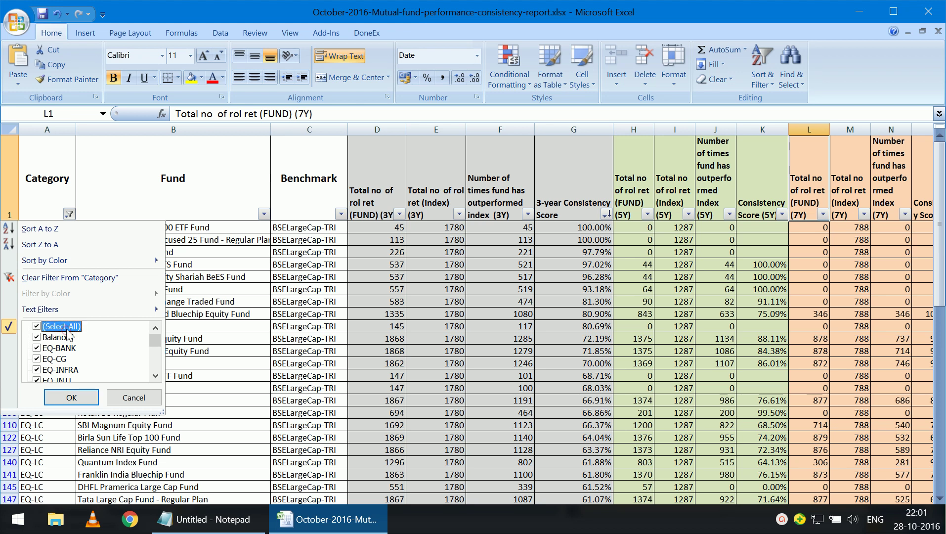
{"action": "left_click", "coordinate": [79, 401]}
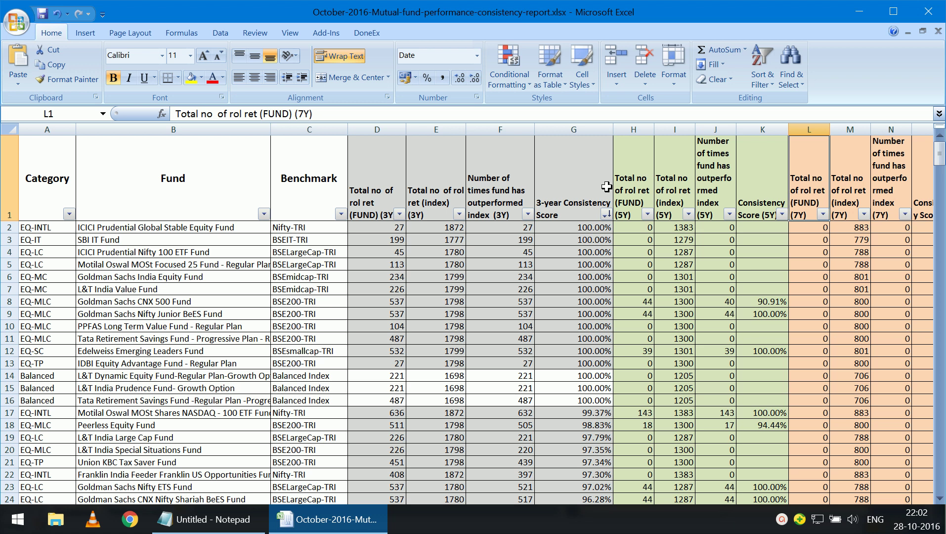
Check the 3-year totals in D2 and E2, then sort 3-year Consistency Score smallest to largest
{"action": "left_click", "coordinate": [388, 231]}
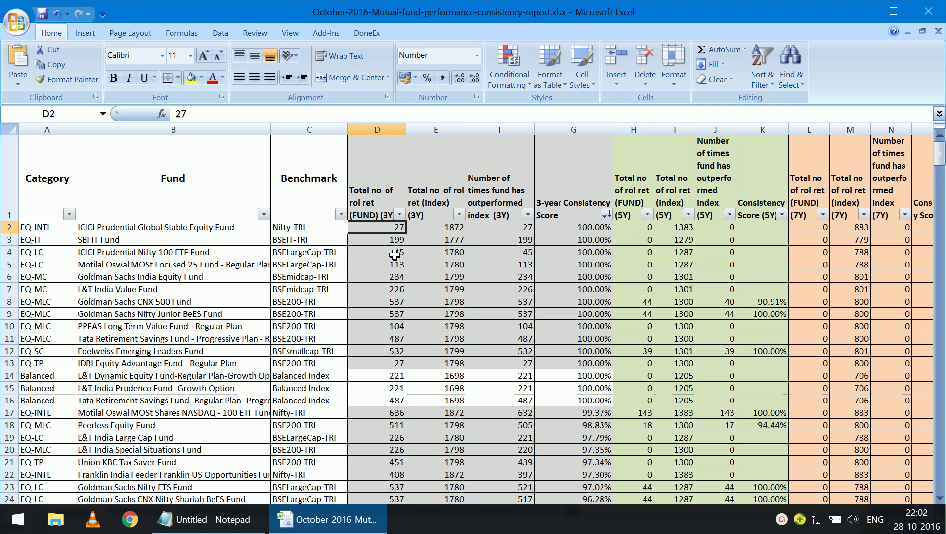
{"action": "left_click", "coordinate": [429, 228]}
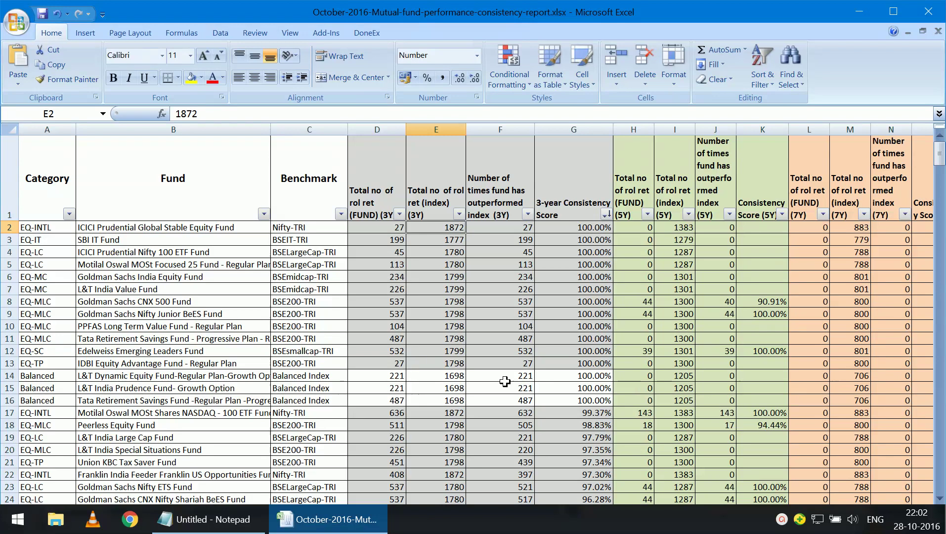
{"action": "scroll", "coordinate": [505, 381], "scroll_direction": "down", "scroll_amount": 1}
{"action": "scroll", "coordinate": [505, 381], "scroll_direction": "up", "scroll_amount": 1}
{"action": "left_click", "coordinate": [606, 214]}
{"action": "left_click", "coordinate": [561, 230]}
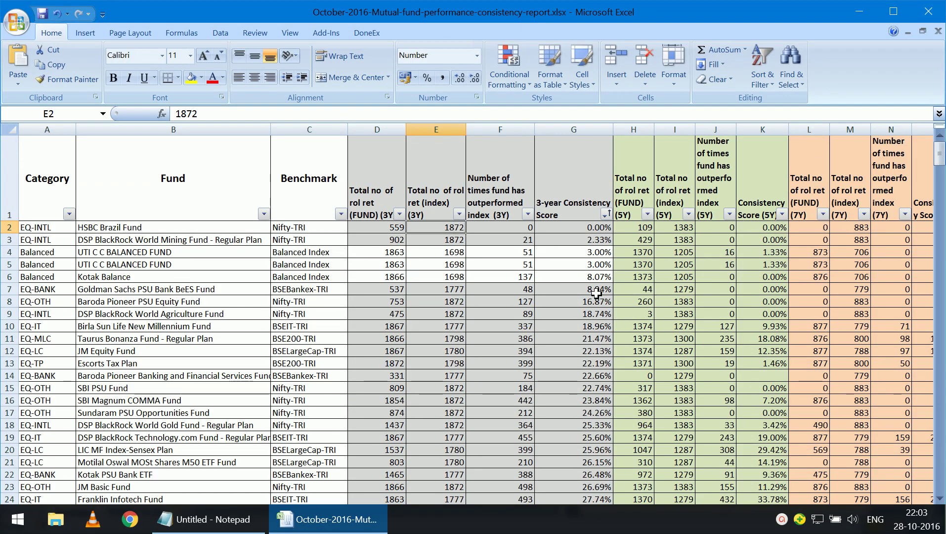
Apply a Greater Than 75% number filter to the 3-year Consistency Score column G
{"action": "left_click", "coordinate": [608, 215]}
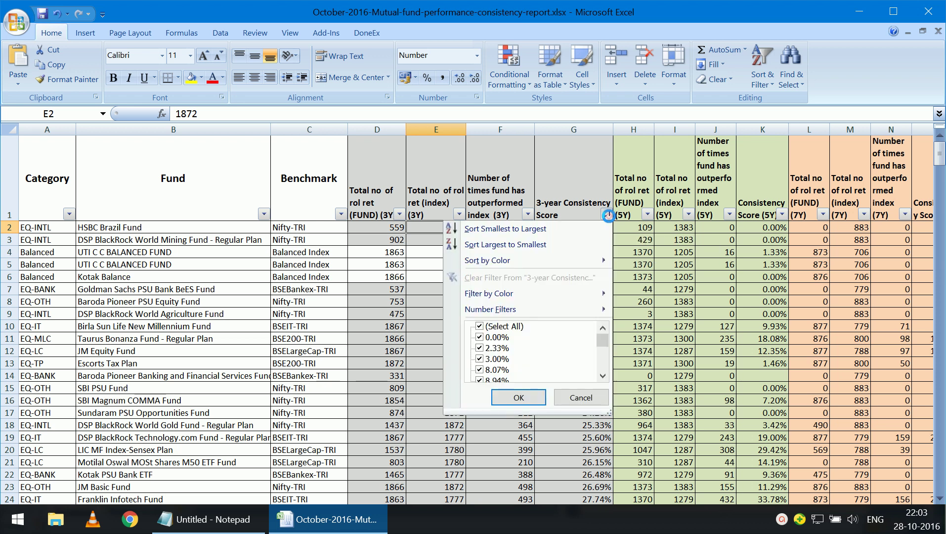
{"action": "mouse_move", "coordinate": [583, 313]}
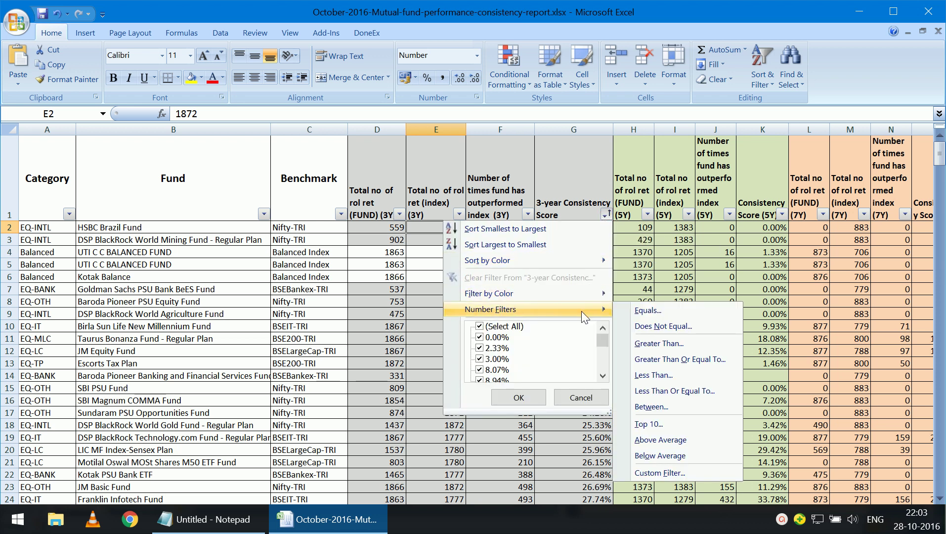
{"action": "left_click", "coordinate": [673, 345]}
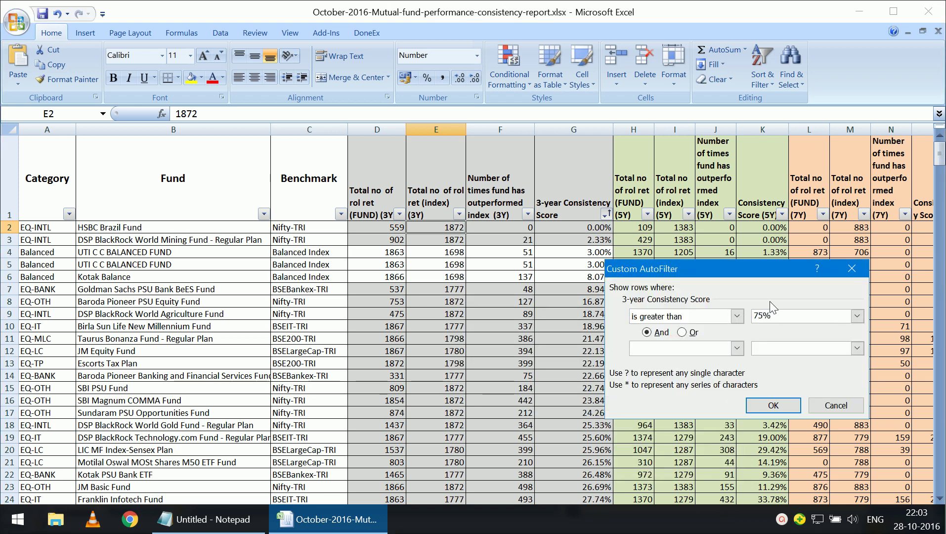
{"action": "left_click", "coordinate": [772, 406]}
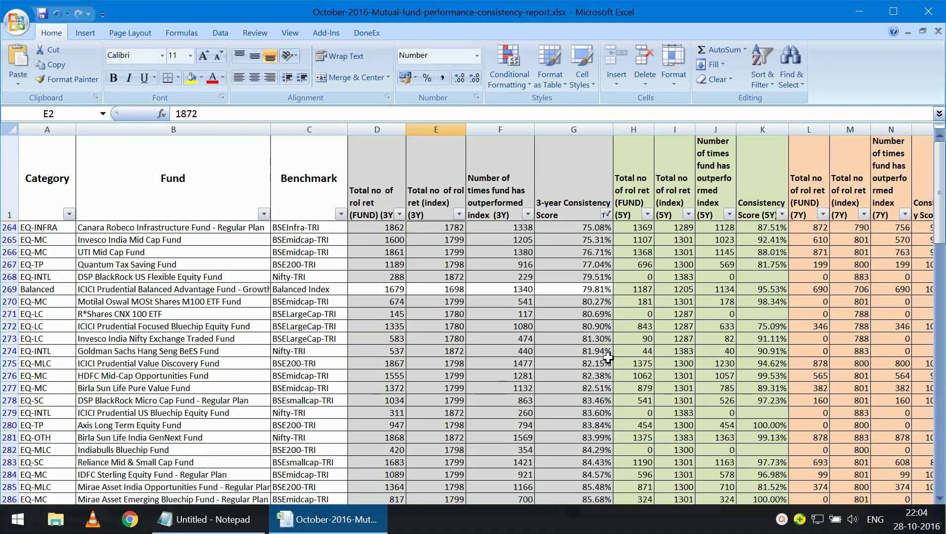
Filter Consistency Score (5Y) in column K to values greater than 75%
{"action": "left_click", "coordinate": [783, 214]}
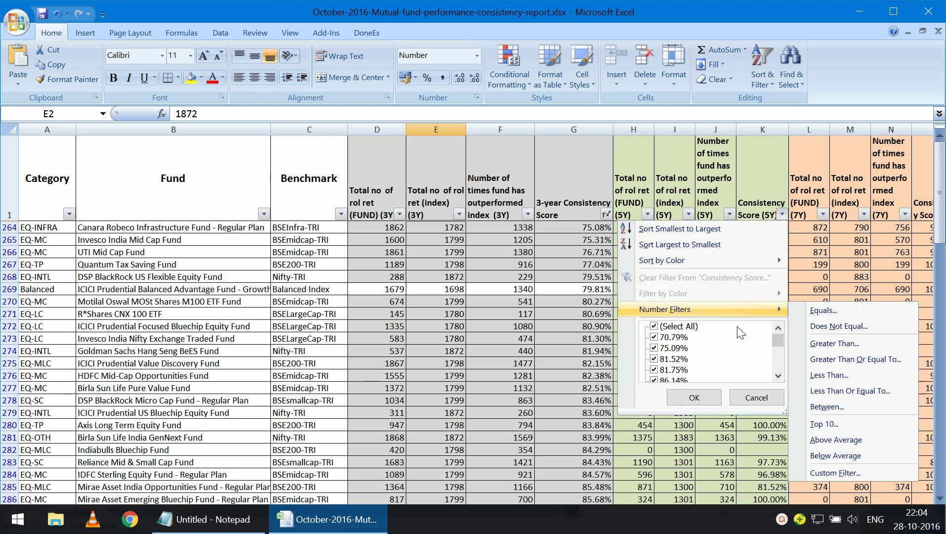
{"action": "mouse_move", "coordinate": [745, 310]}
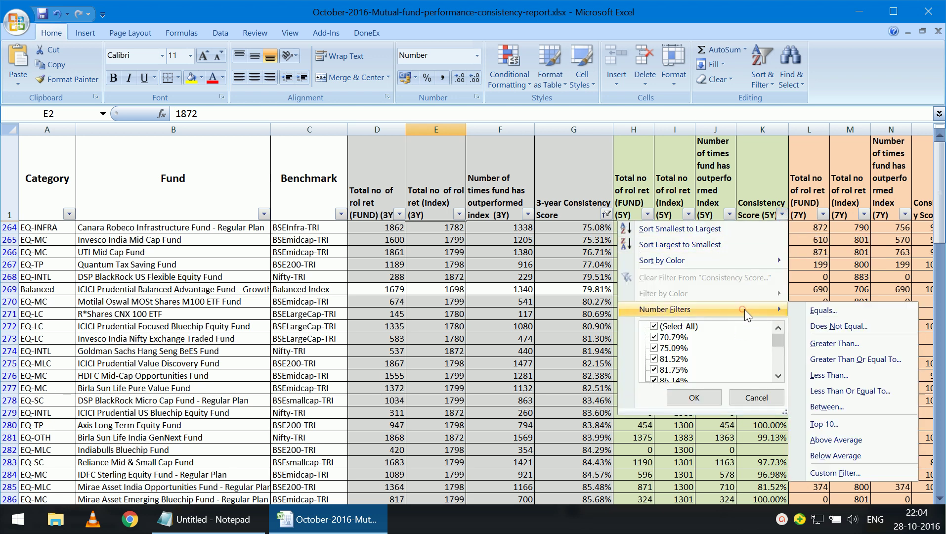
{"action": "left_click", "coordinate": [829, 342]}
{"action": "type", "text": "75%"}
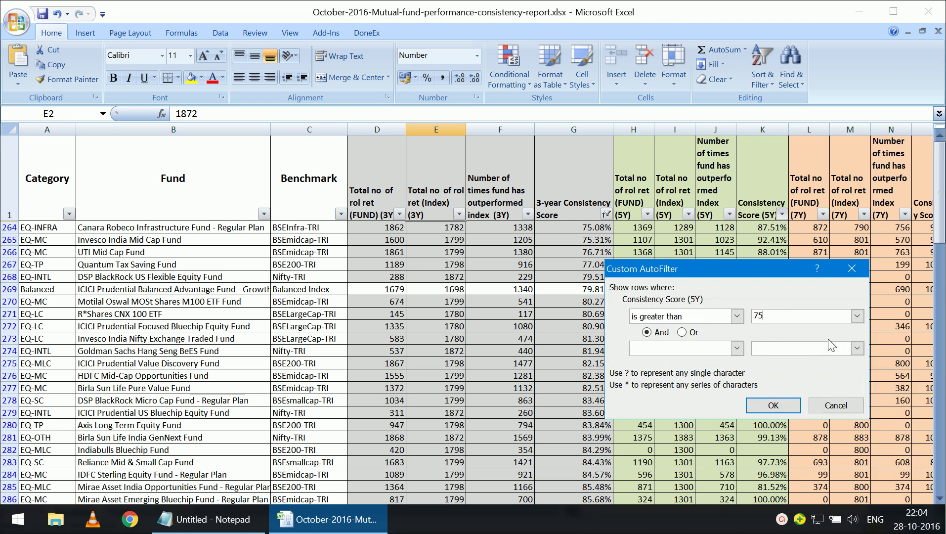
{"action": "left_click", "coordinate": [780, 408]}
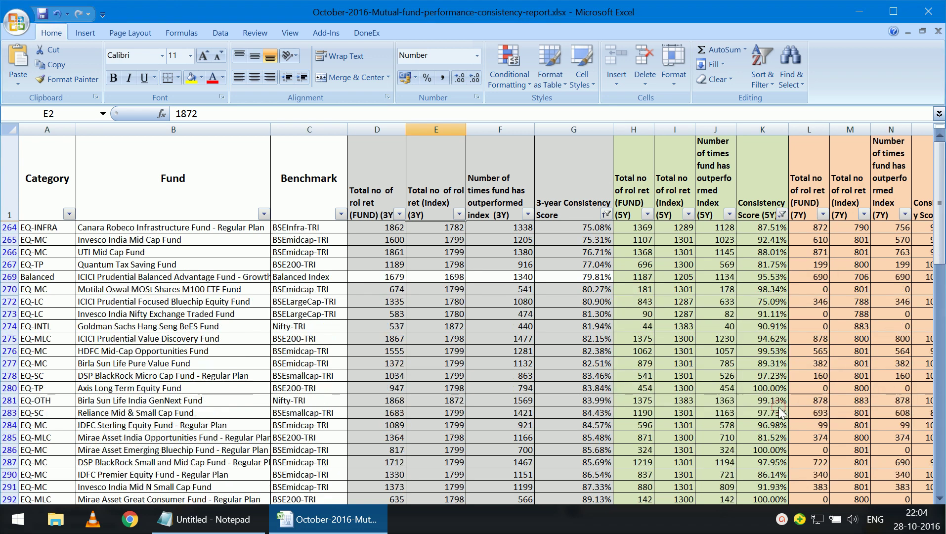
{"action": "scroll", "coordinate": [588, 366], "scroll_direction": "down", "scroll_amount": 3}
{"action": "scroll", "coordinate": [588, 367], "scroll_direction": "up", "scroll_amount": 4}
Widen column O and filter Consistency Score (7Y) to values greater than 75%
{"action": "left_click", "coordinate": [892, 239]}
{"action": "key", "text": "Right"}
{"action": "key", "text": "Right"}
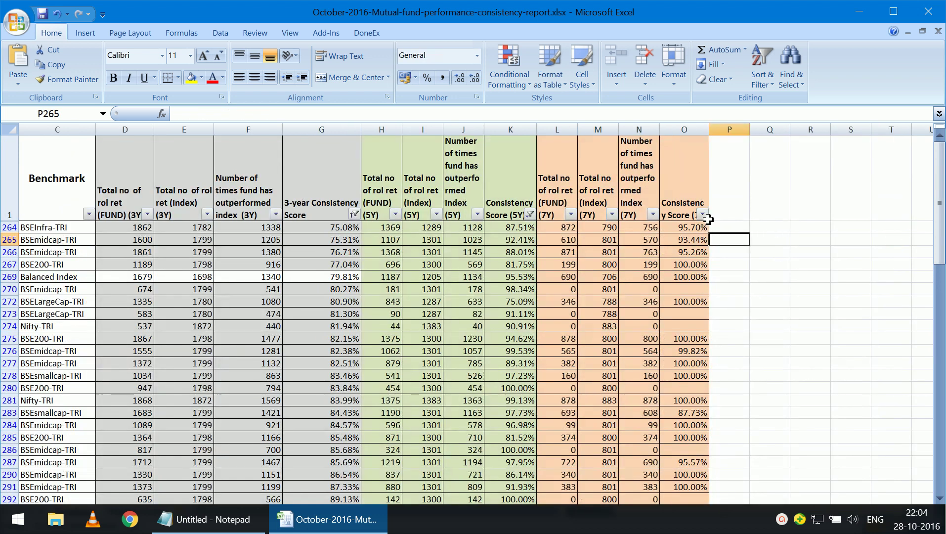
{"action": "left_click_drag", "start_coordinate": [709, 129], "coordinate": [723, 130]}
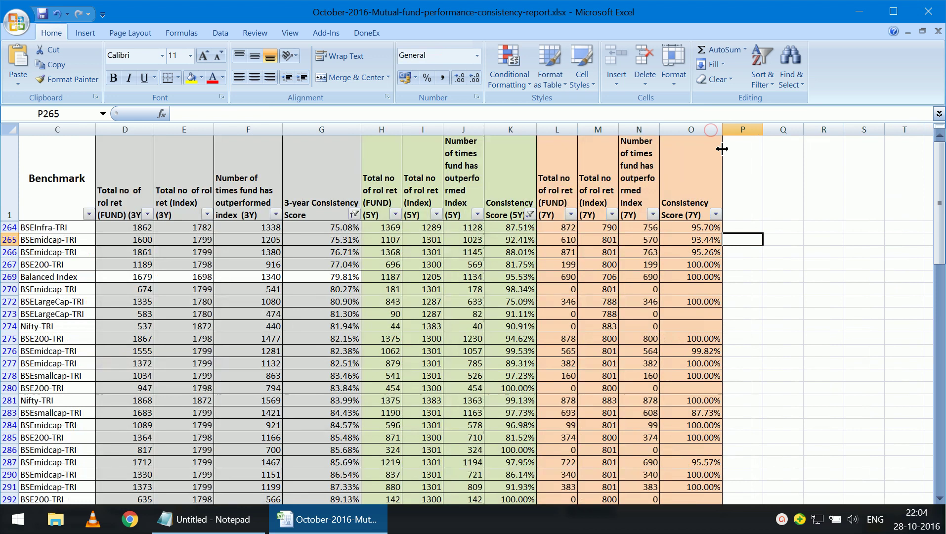
{"action": "left_click", "coordinate": [716, 214]}
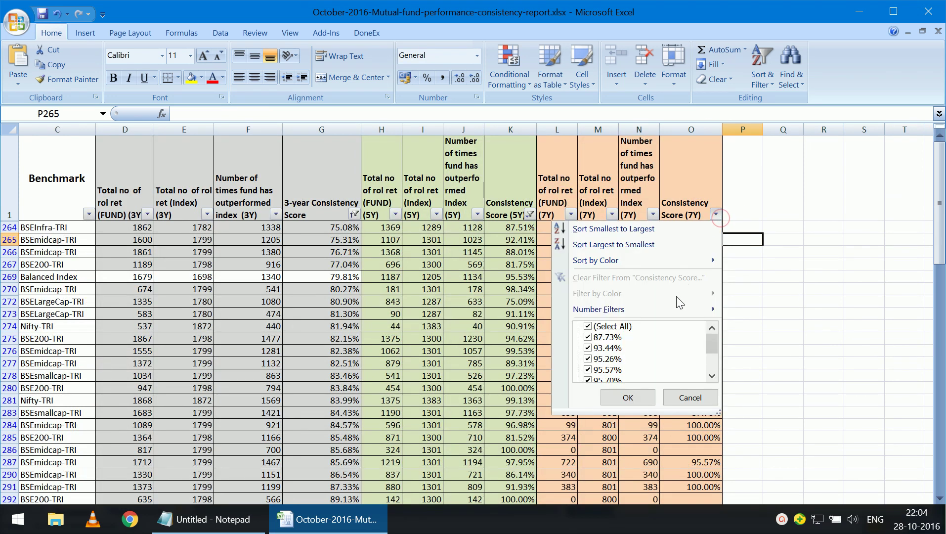
{"action": "mouse_move", "coordinate": [672, 310]}
{"action": "left_click", "coordinate": [773, 343]}
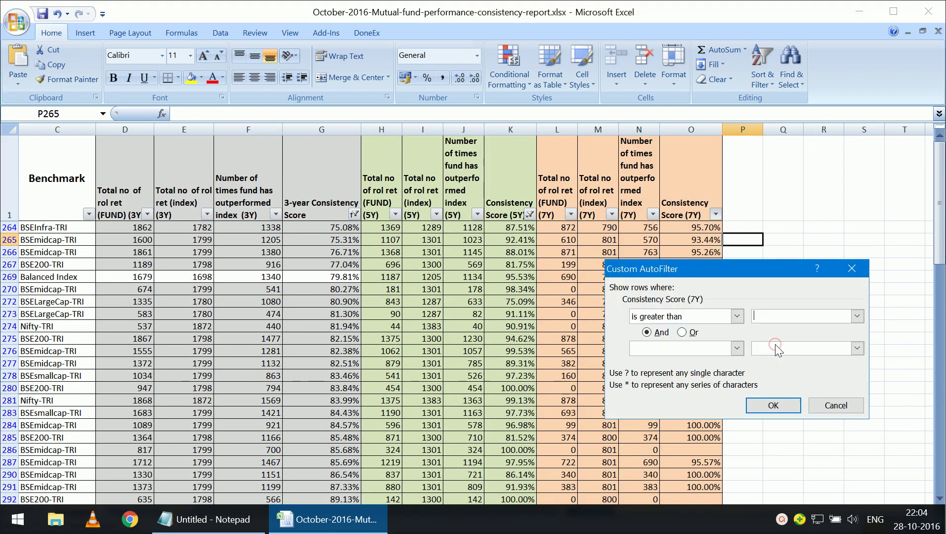
{"action": "type", "text": "75%"}
{"action": "left_click", "coordinate": [774, 405]}
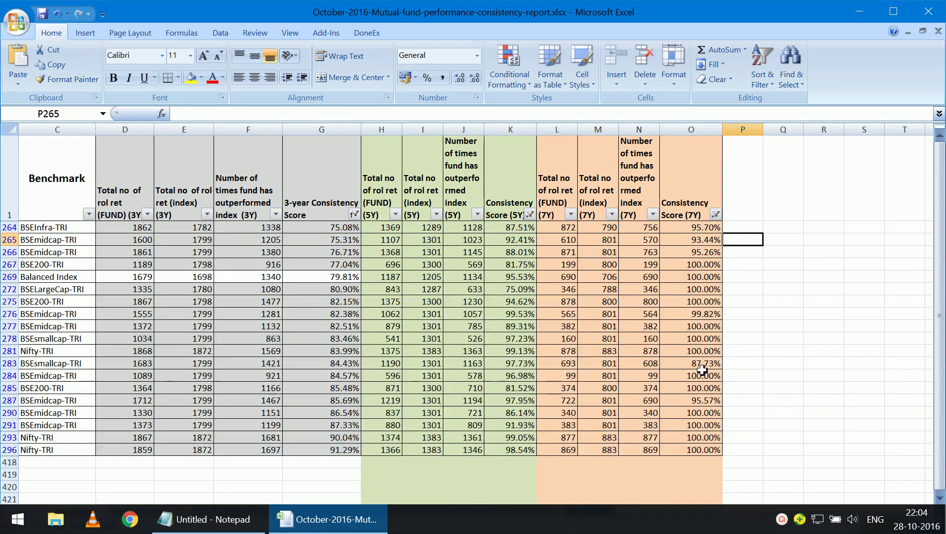
Review the filtered 7-year scores from O264 to O287 and the neighbouring cells
{"action": "left_click", "coordinate": [641, 364]}
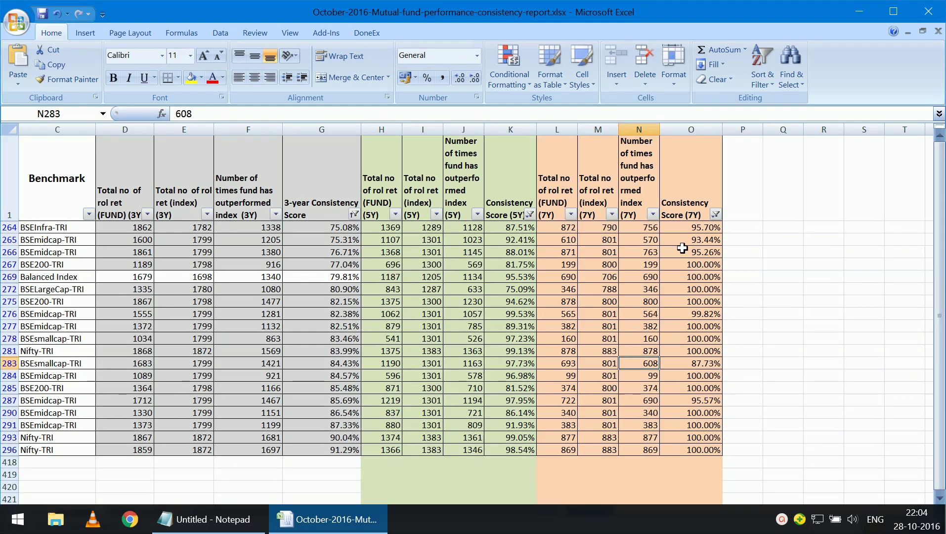
{"action": "left_click_drag", "start_coordinate": [689, 227], "coordinate": [705, 451]}
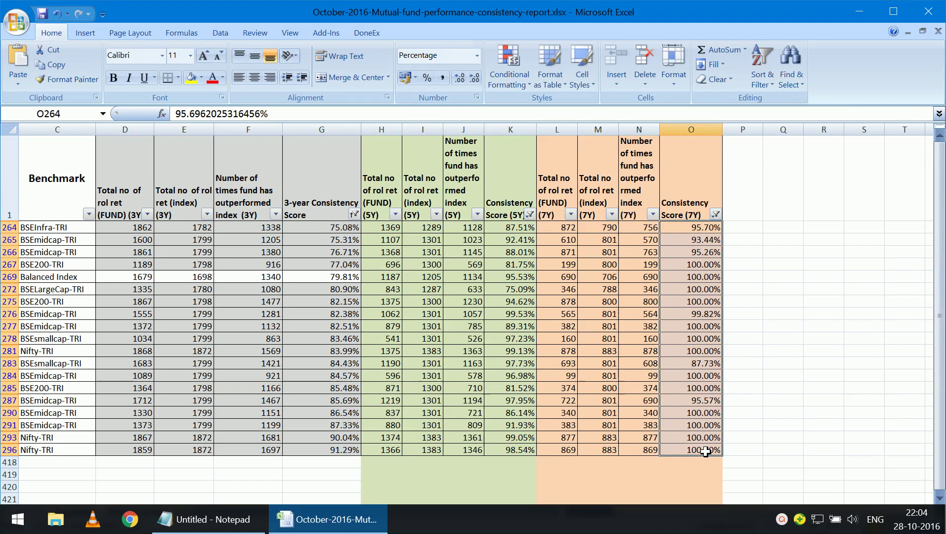
{"action": "left_click", "coordinate": [703, 401]}
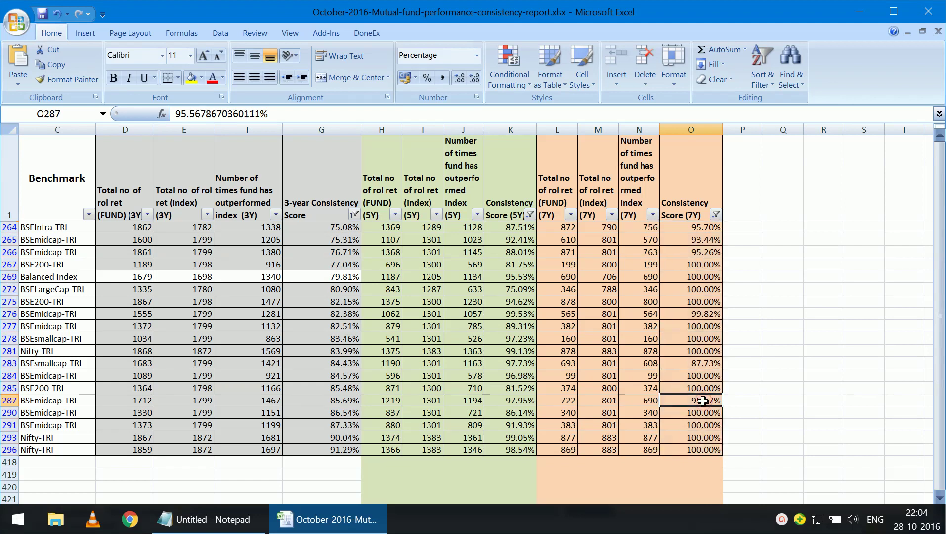
{"action": "key", "text": "Left"}
{"action": "key", "text": "Left"}
{"action": "key", "text": "Left"}
{"action": "key", "text": "Left"}
{"action": "key", "text": "Left"}
{"action": "key", "text": "Left"}
{"action": "key", "text": "Left"}
{"action": "key", "text": "Left"}
{"action": "key", "text": "Left"}
{"action": "key", "text": "Left"}
{"action": "key", "text": "Left"}
{"action": "key", "text": "Left"}
{"action": "key", "text": "Left"}
{"action": "key", "text": "Left"}
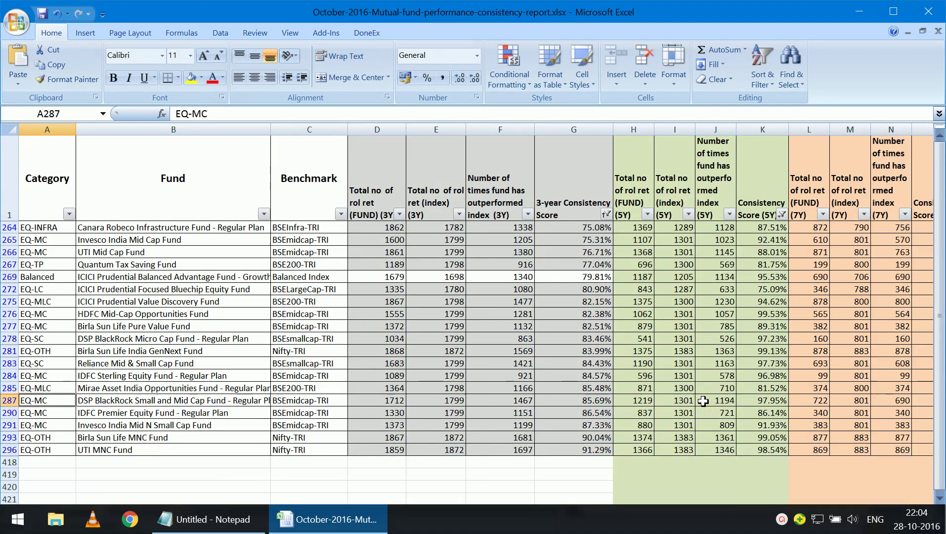